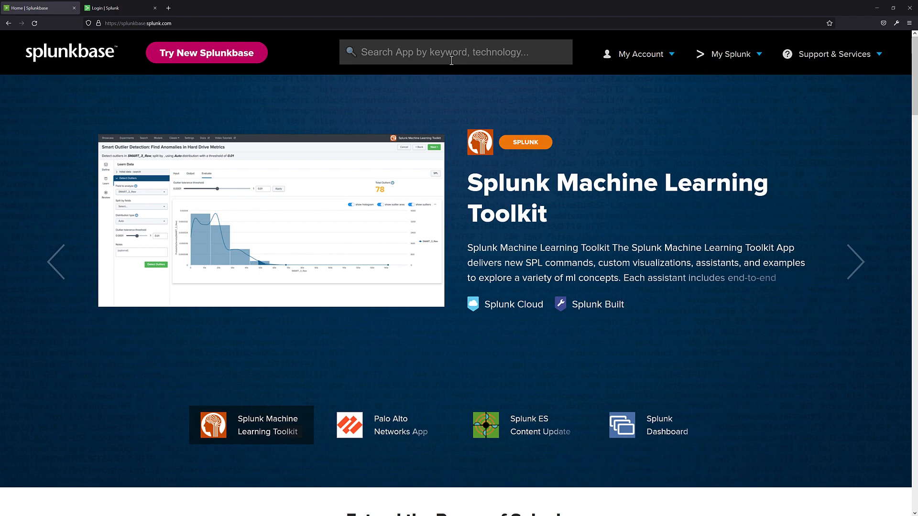
Search Splunkbase for "windows" and open the Splunk Add-on for Microsoft Windows page
click(451, 61)
text(windows)
key(Return)
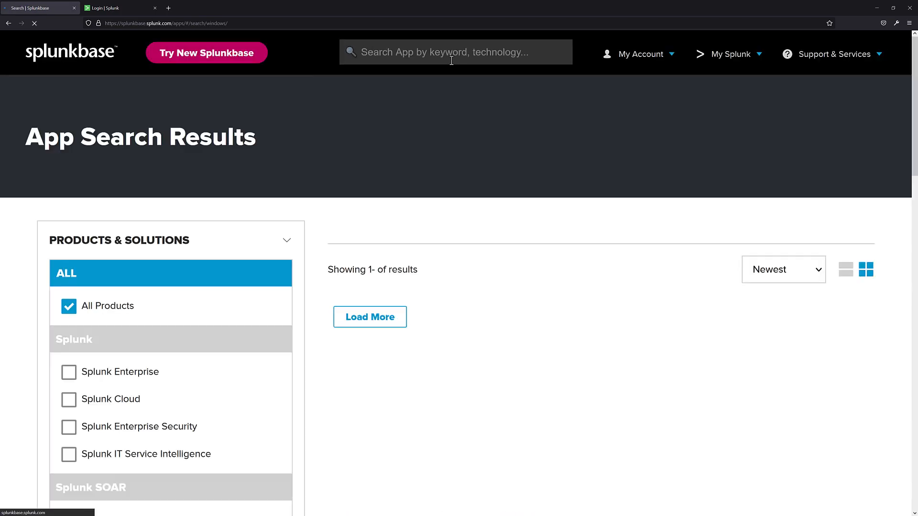
scroll(476, 164, down, 3)
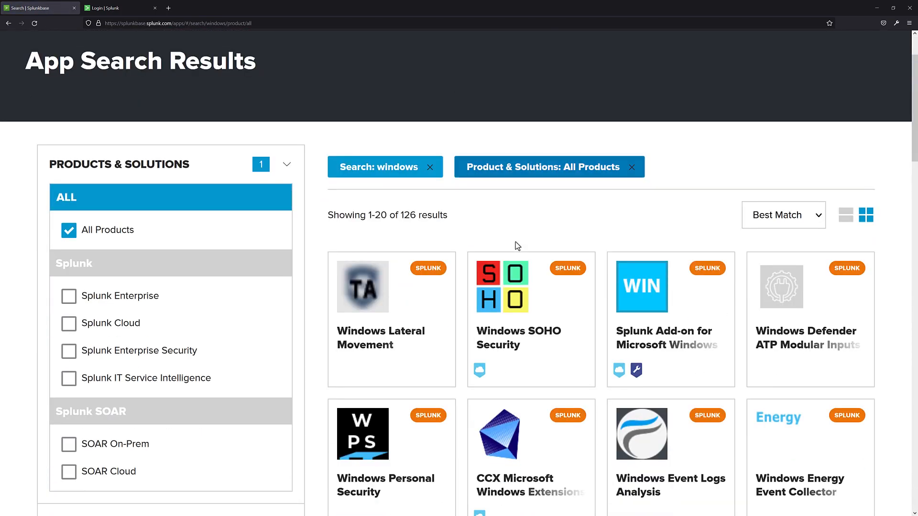
click(647, 295)
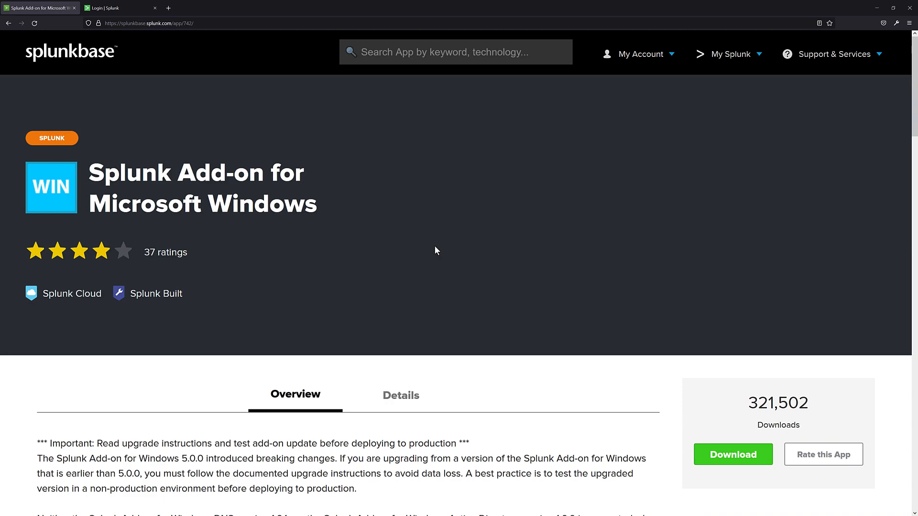
Check the add-on's overview and publisher, and download it after agreeing to the license terms without consenting to contact sharing
scroll(434, 245, down, 2)
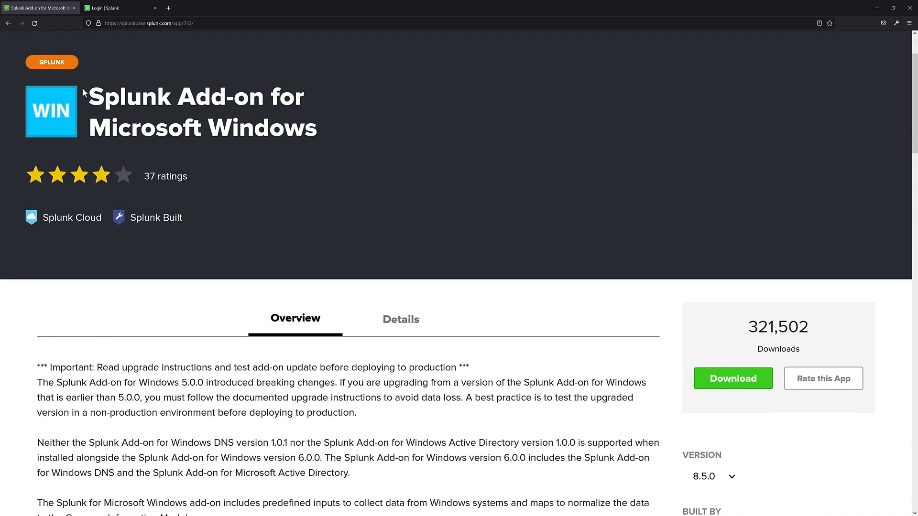
scroll(508, 252, down, 1)
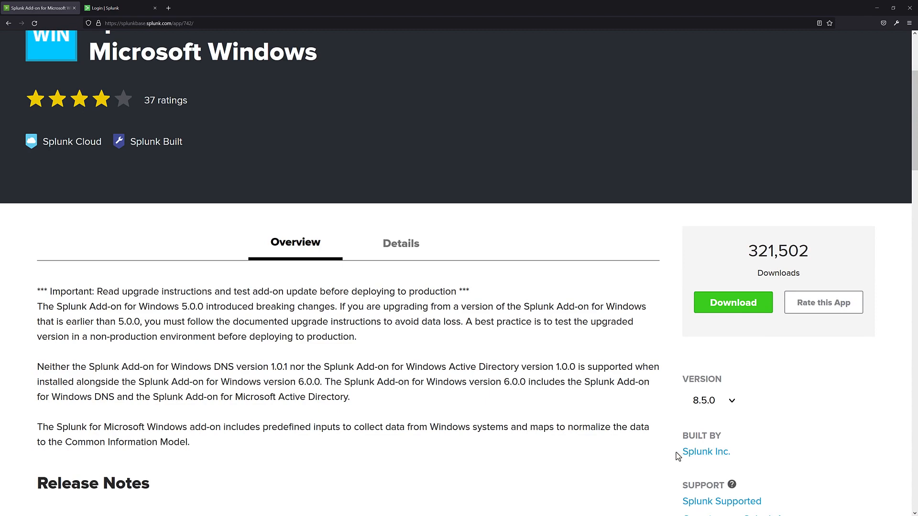
drag(675, 452, 761, 455)
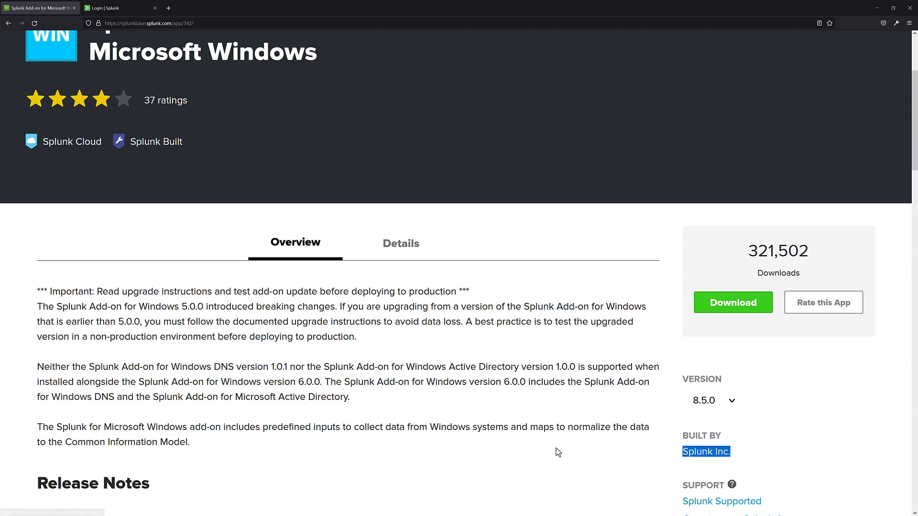
click(496, 459)
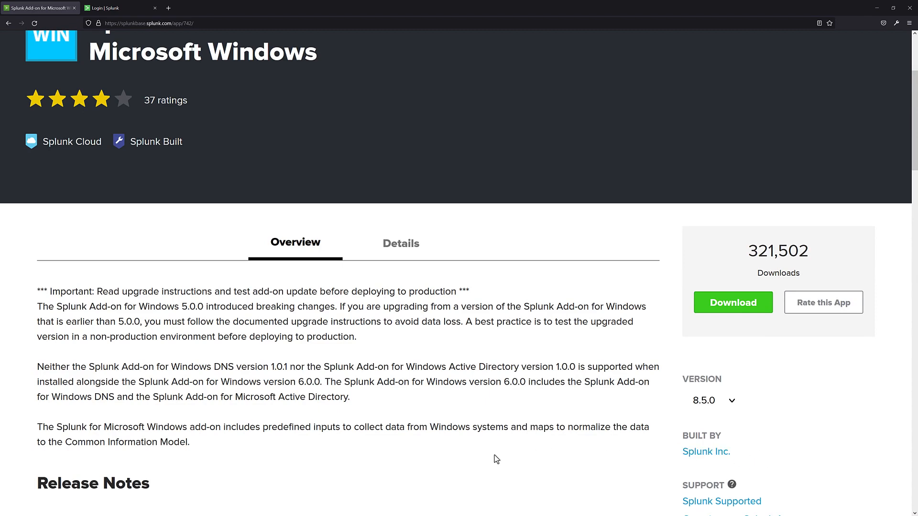
scroll(496, 459, up, 2)
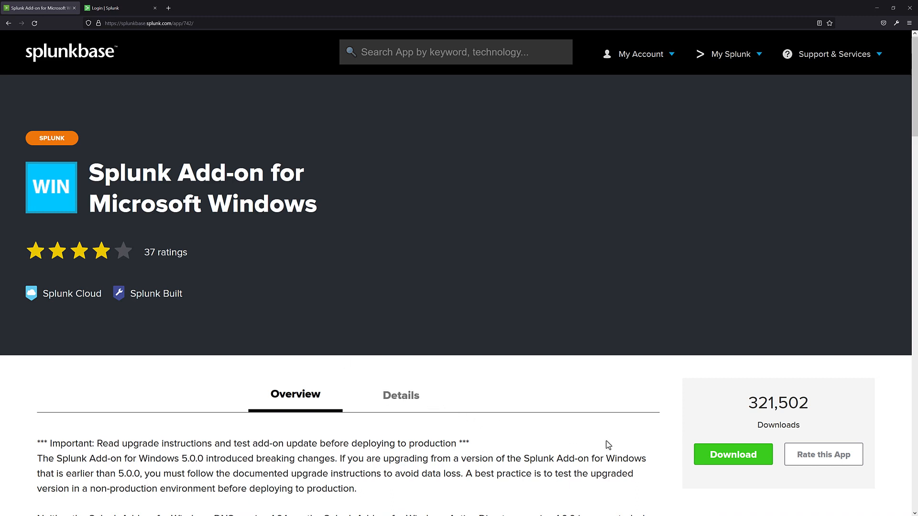
click(730, 458)
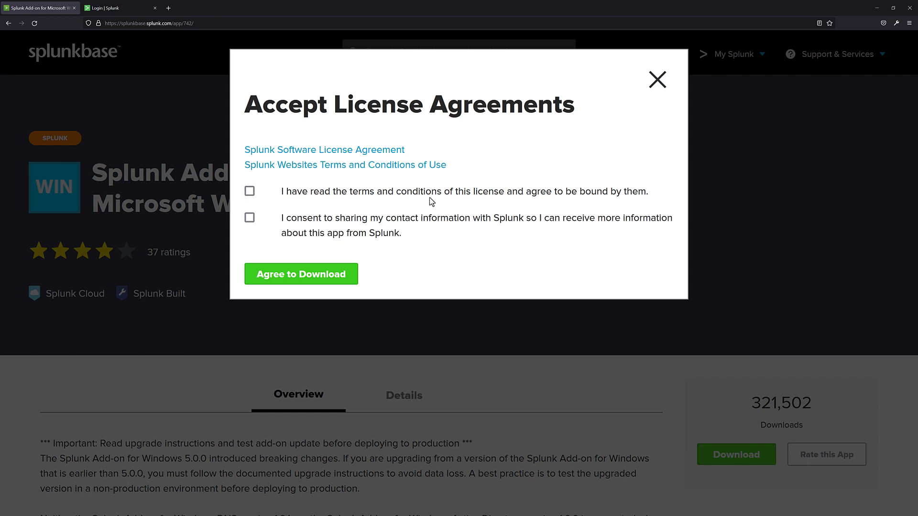
click(458, 197)
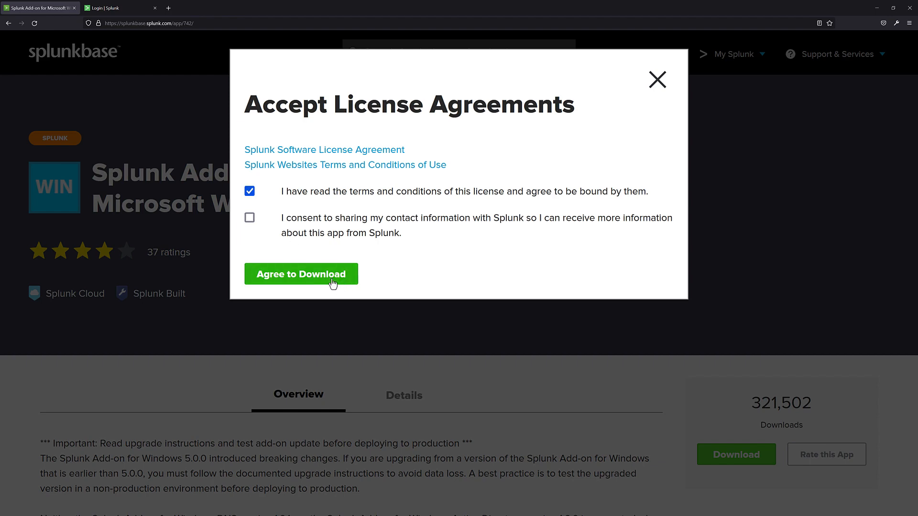
click(311, 281)
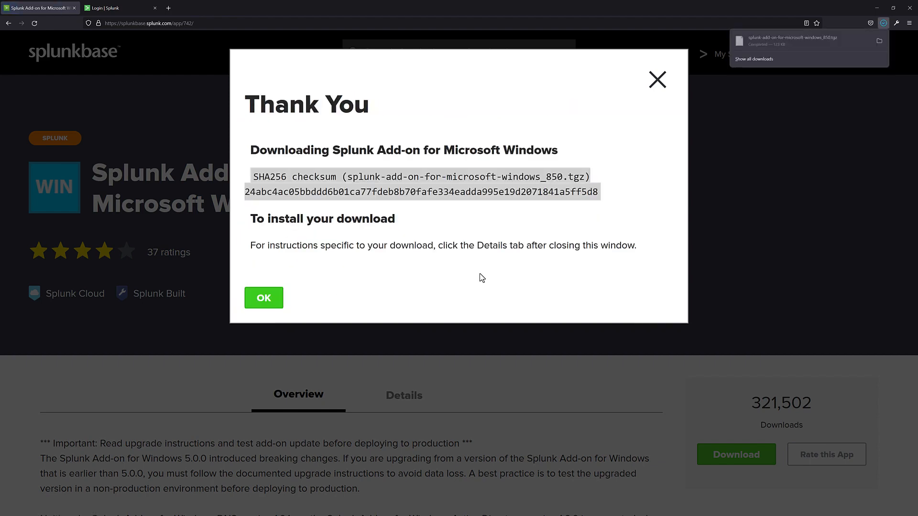
click(271, 298)
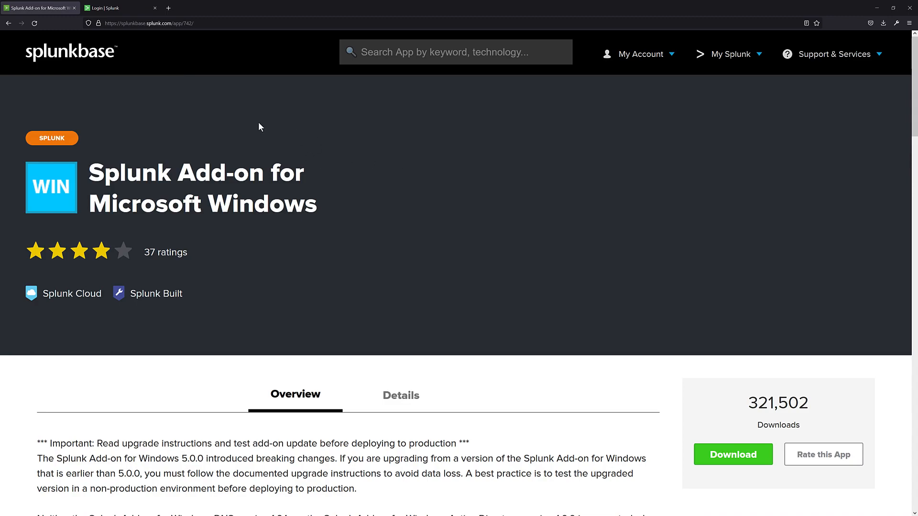
Sign in to Splunk Enterprise as admin with the account password
click(123, 8)
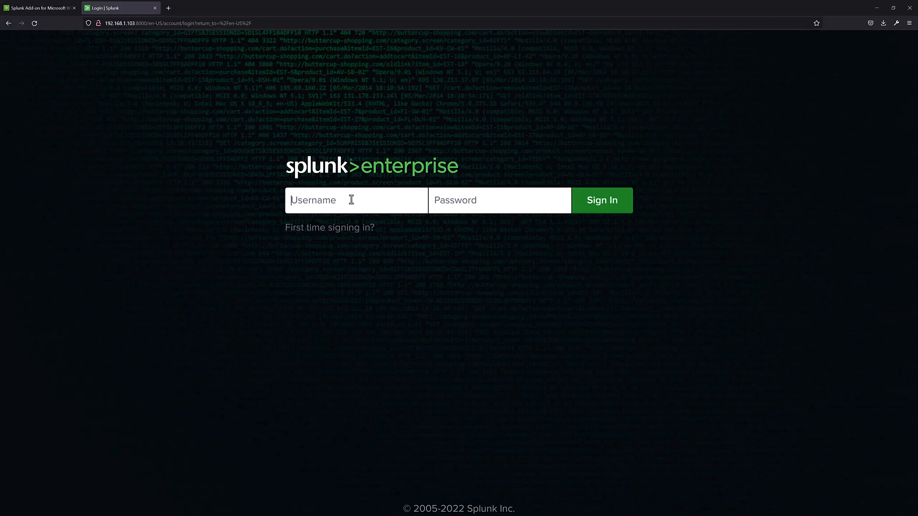
text(admin)
key(Tab)
text(********)
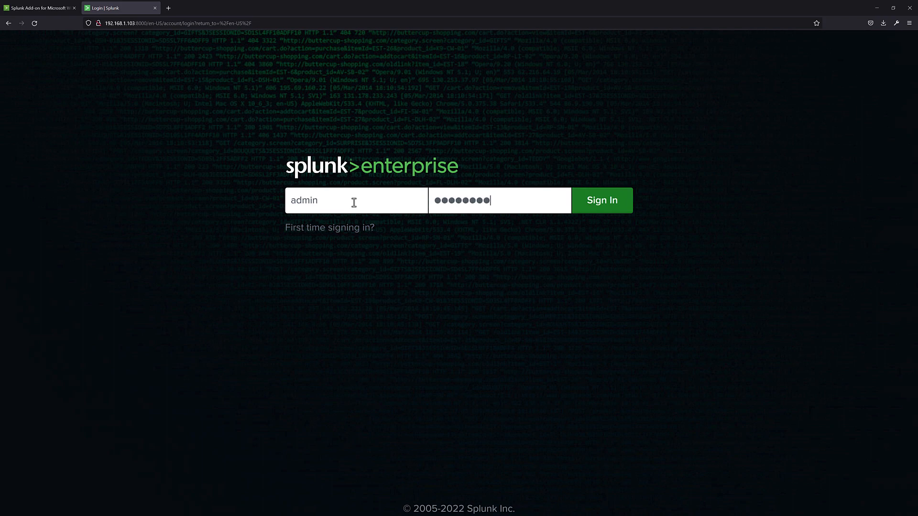
key(Return)
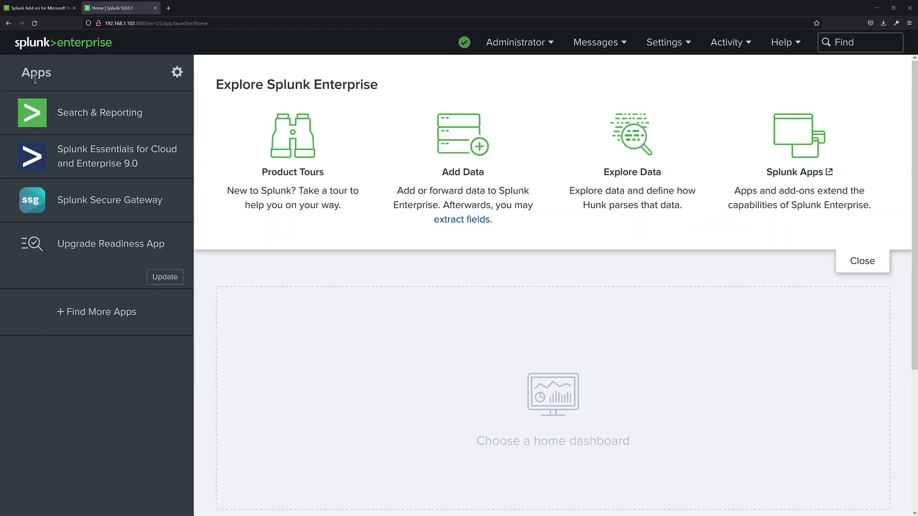
Install the app from splunk-add-on-for-microsoft-windows_850.tgz through the app management page, leaving the upgrade option off
click(177, 76)
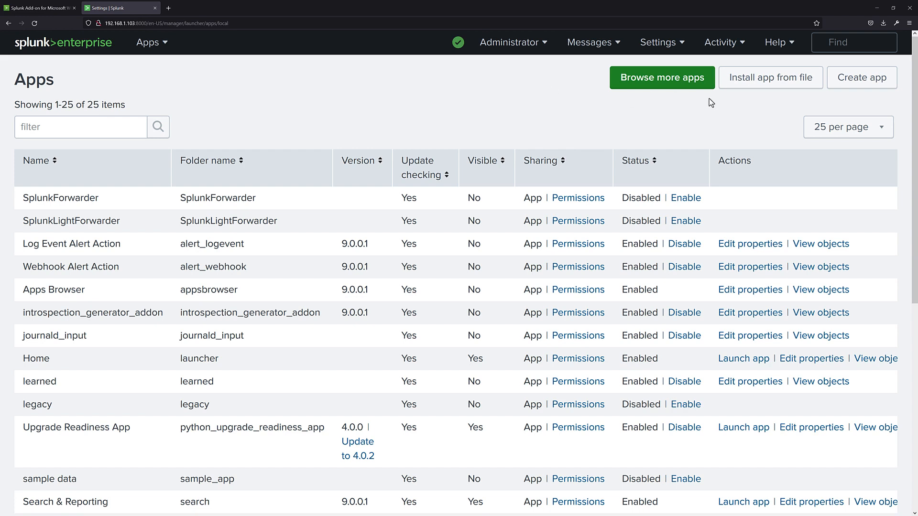
click(768, 82)
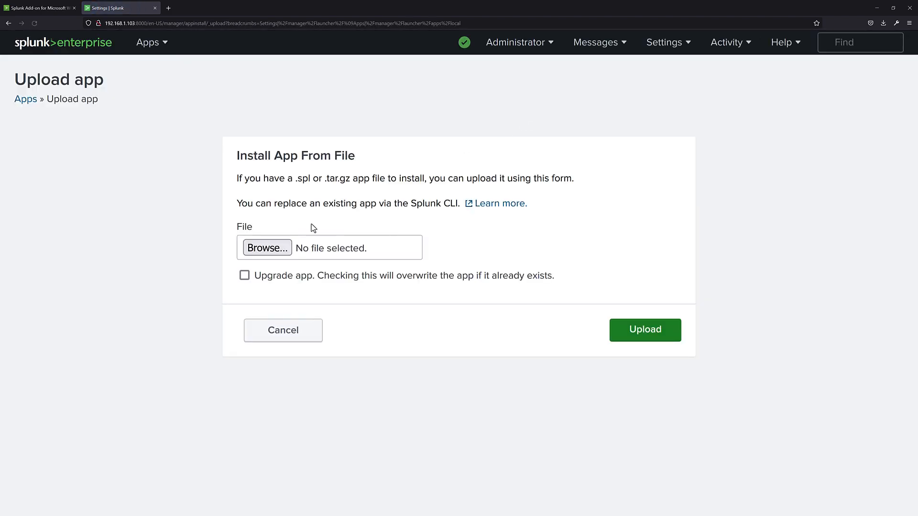
click(267, 248)
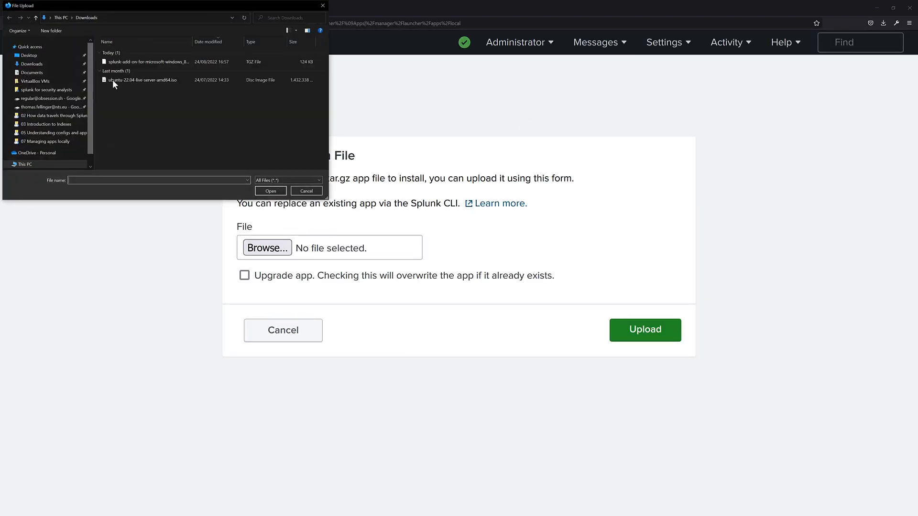
click(155, 62)
double_click(154, 60)
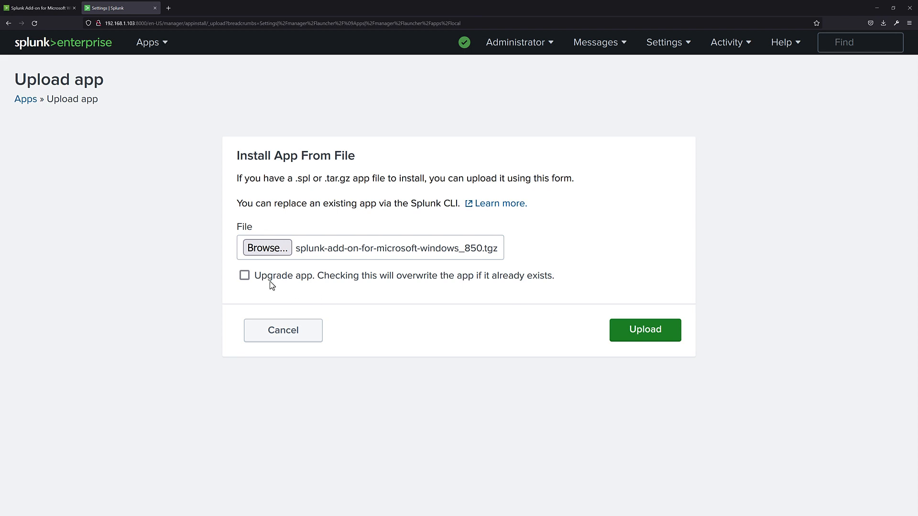
drag(256, 278, 558, 282)
click(556, 281)
click(623, 330)
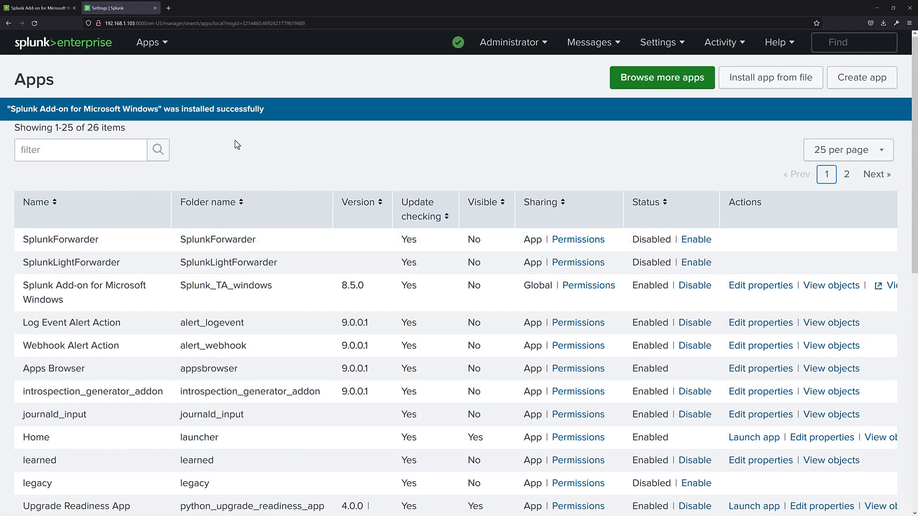
Enlarge the apps page, read the installation notice, and return to the Splunk home page
key(ctrl+plus)
drag(9, 123, 343, 125)
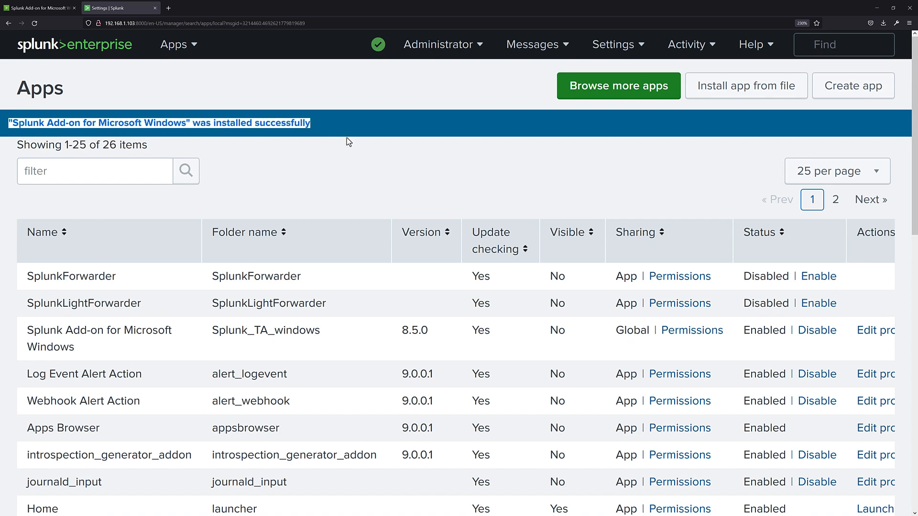
click(348, 142)
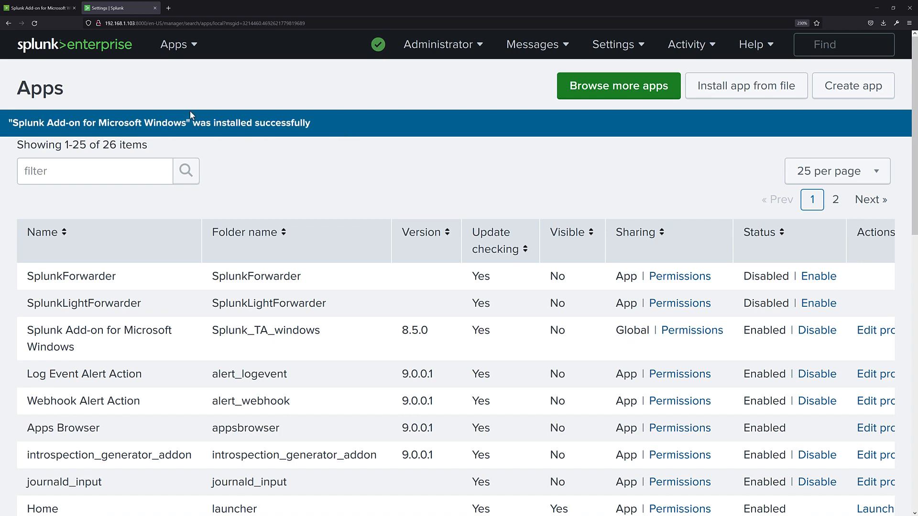
click(107, 50)
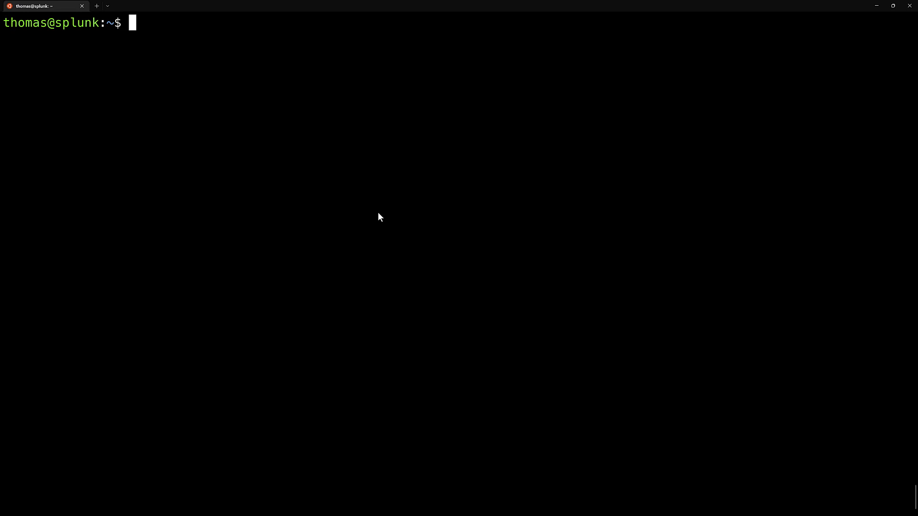
In the terminal, switch to the splunk account with sudo su splunk, enter the sudo password, and clear the screen
text(sudo su splunk)
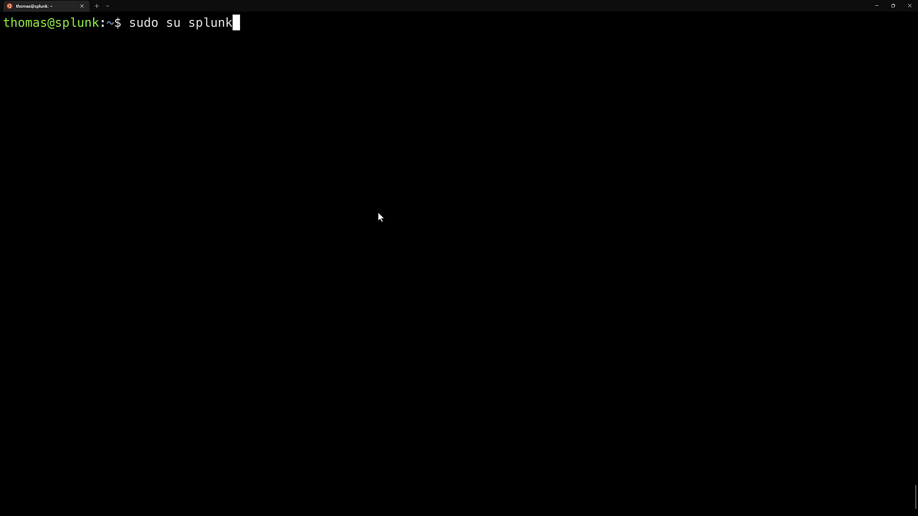
key(Return)
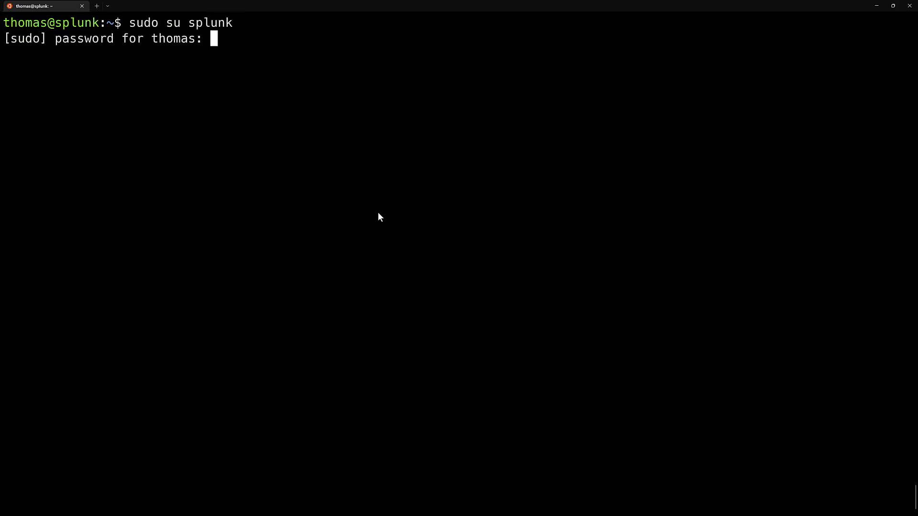
key(Return)
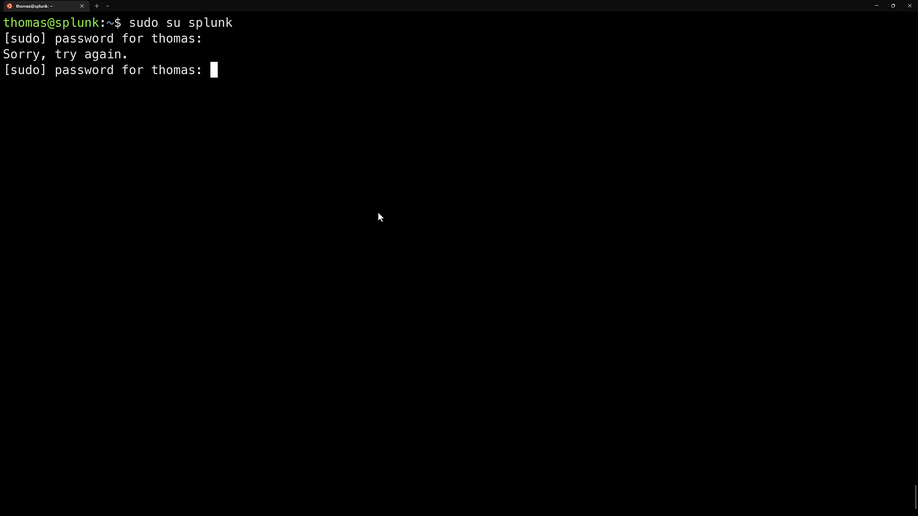
key(Return)
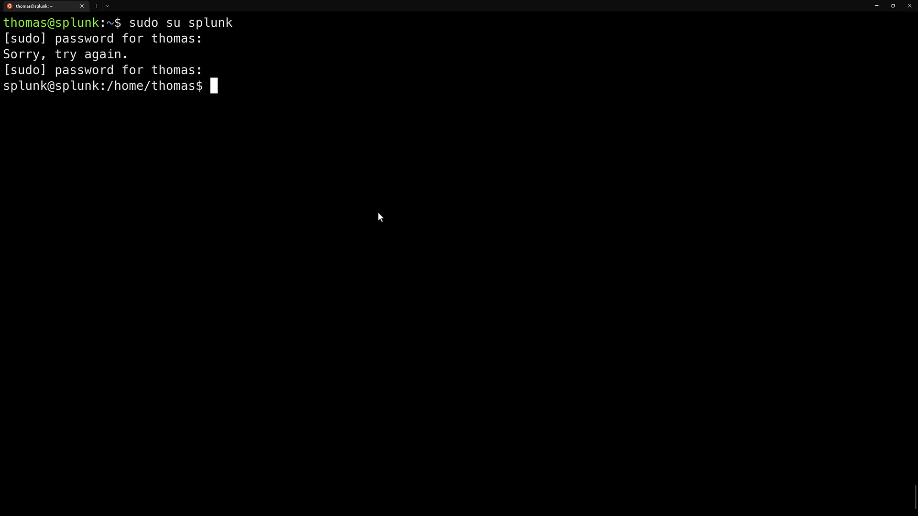
key(Return)
key(ctrl+l)
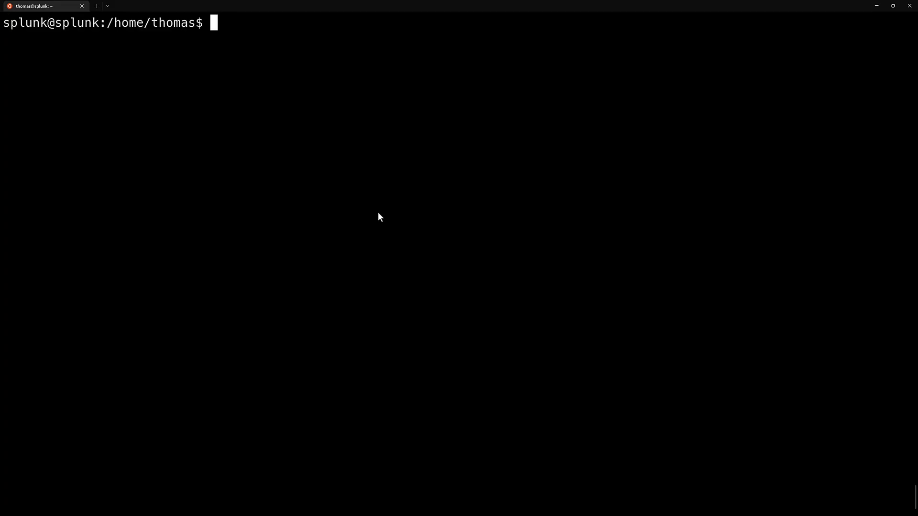
Change to the /opt/splunk/etc/apps directory and list its contents in detail with ls -la
text(cd /opt/spl)
key(Tab)
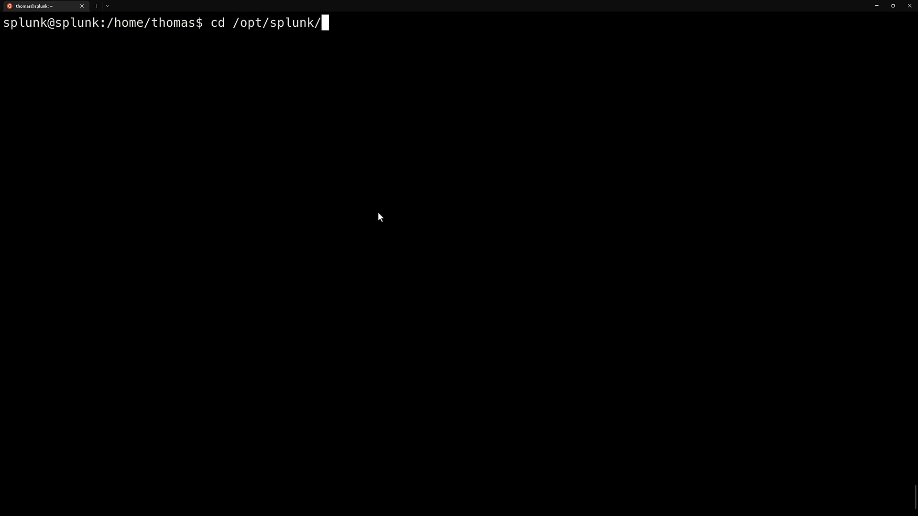
text(etc)
key(Tab)
text(ap)
key(Tab)
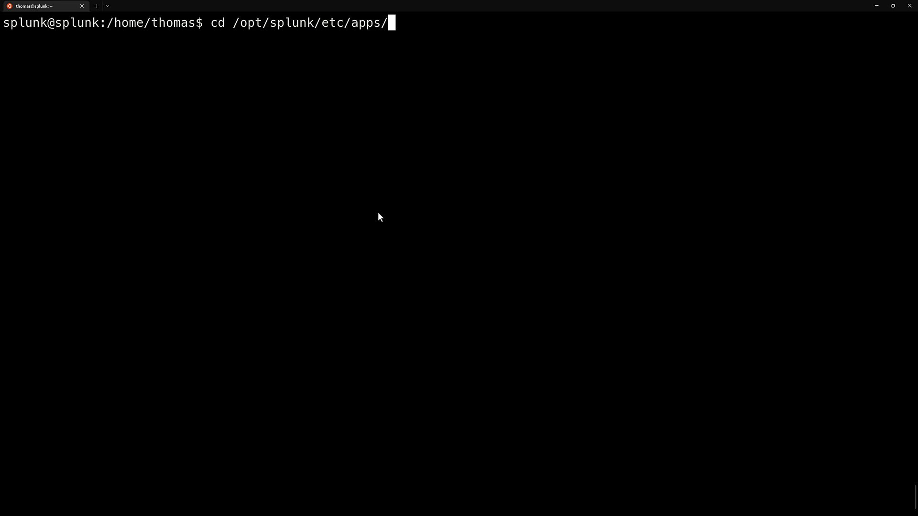
key(Return)
text(ls -la)
key(Return)
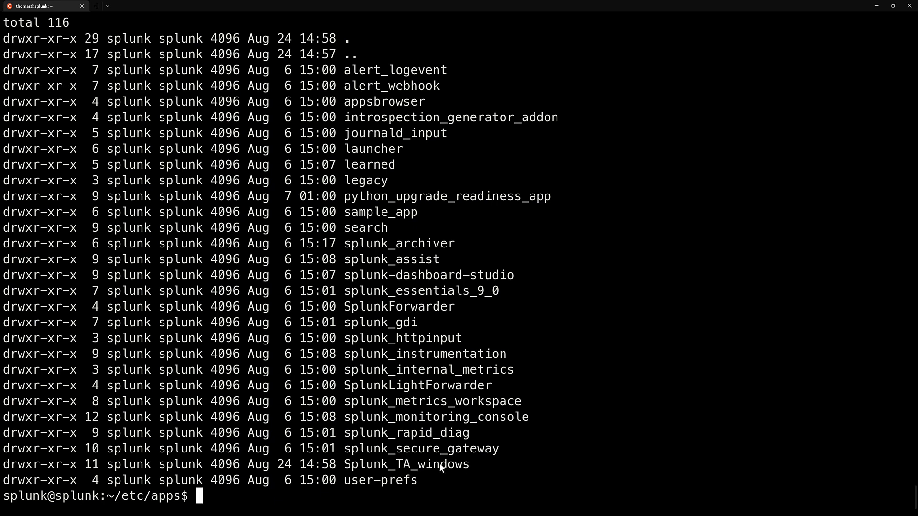
Locate the add-on's folder in the listing and change into the Splunk_TA_windows directory
drag(476, 464, 2, 467)
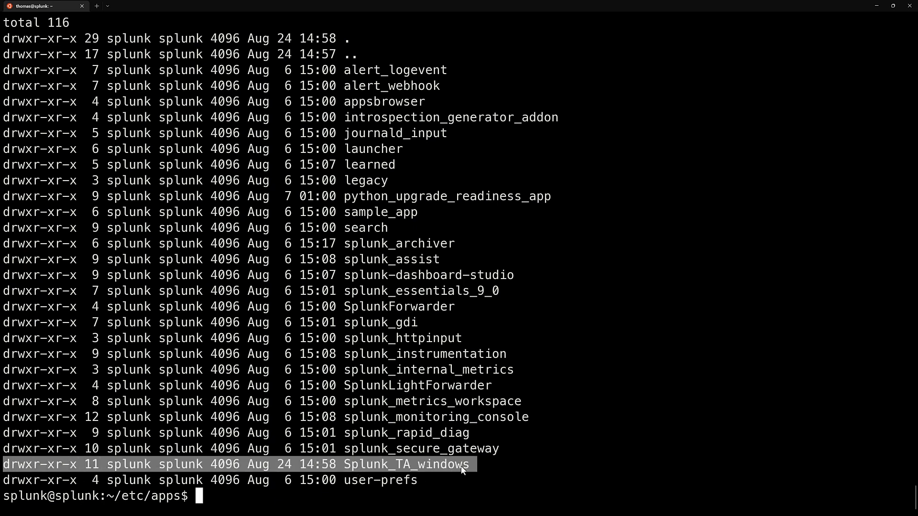
key(ctrl+c)
text(cd Splunk)
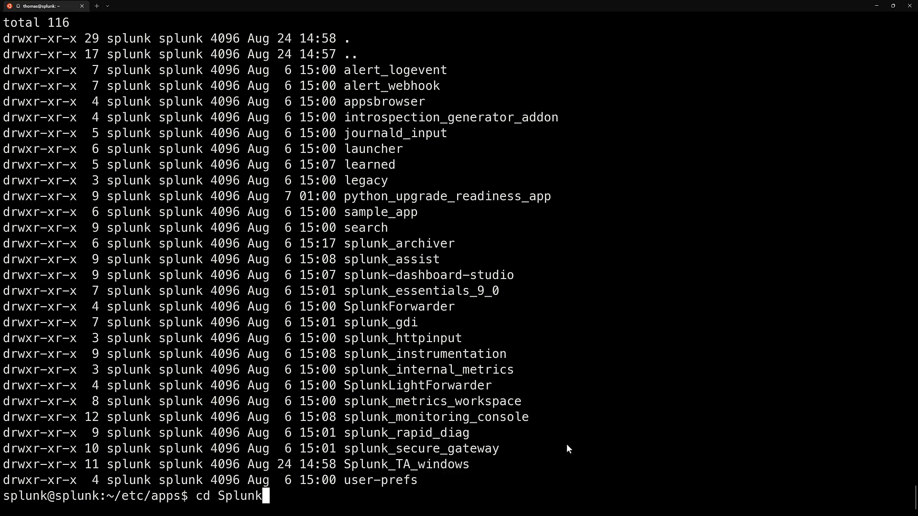
key(Return)
text(cd Splunk_T)
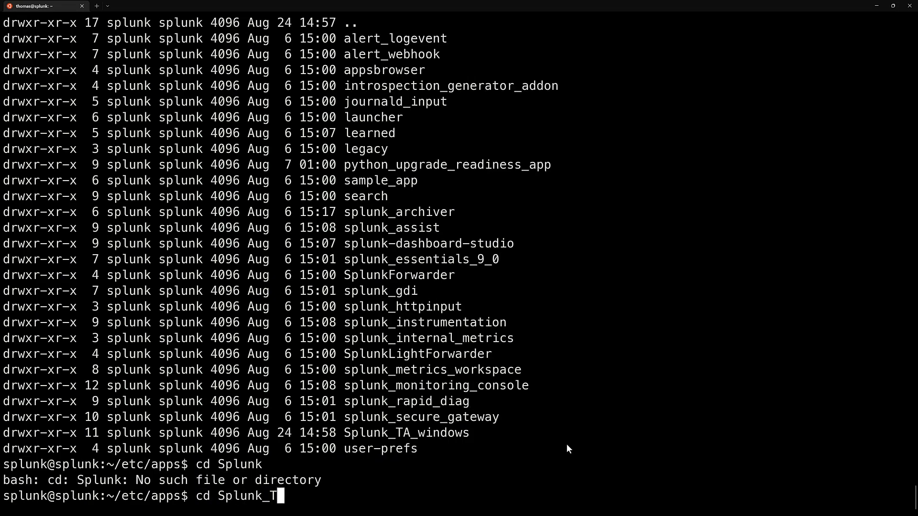
key(Tab)
key(Return)
Change into the add-on's default directory and list its contents in detail with ls -al
text(cd ef)
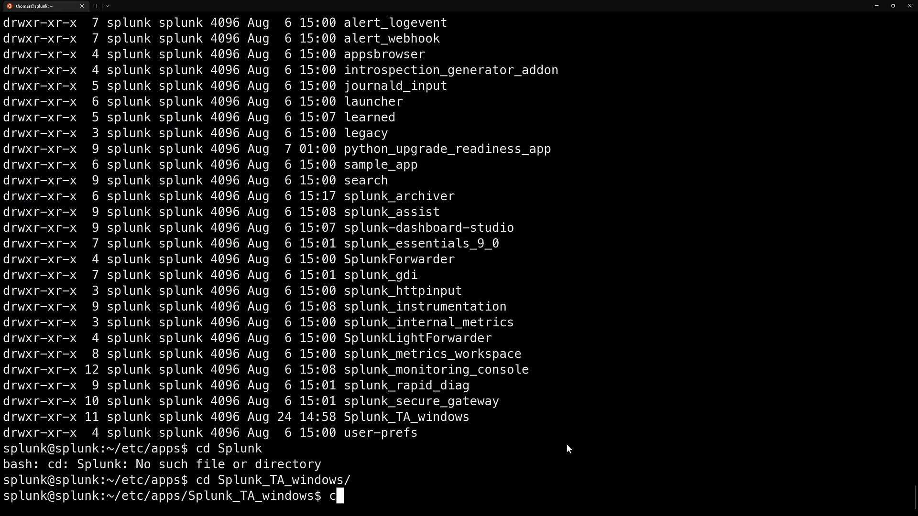
key(BackSpace)
key(BackSpace)
text(def)
key(Tab)
key(Return)
text(ls -al)
key(Return)
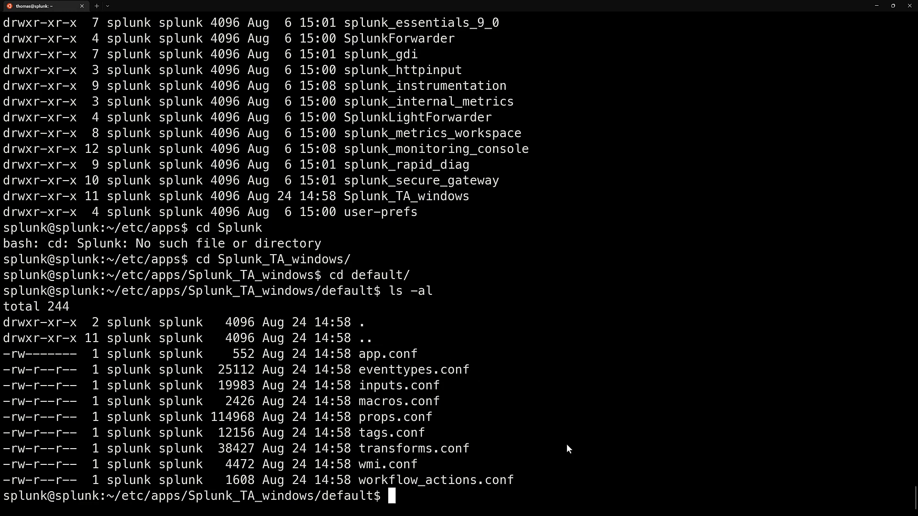
Print the contents of inputs.conf in the terminal with cat
text(cat in)
key(Tab)
key(Return)
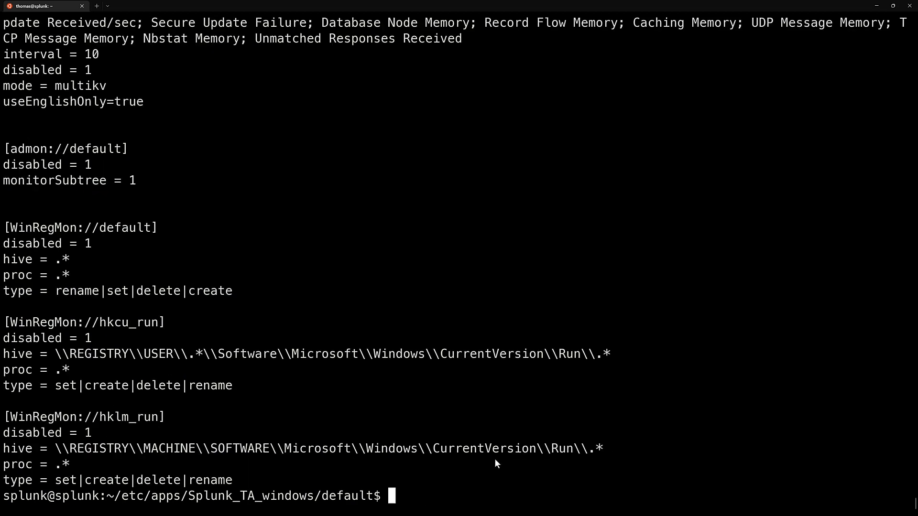
Page through the input stanzas of inputs.conf with less, then quit the pager and clear the terminal screen
text(less in)
key(Tab)
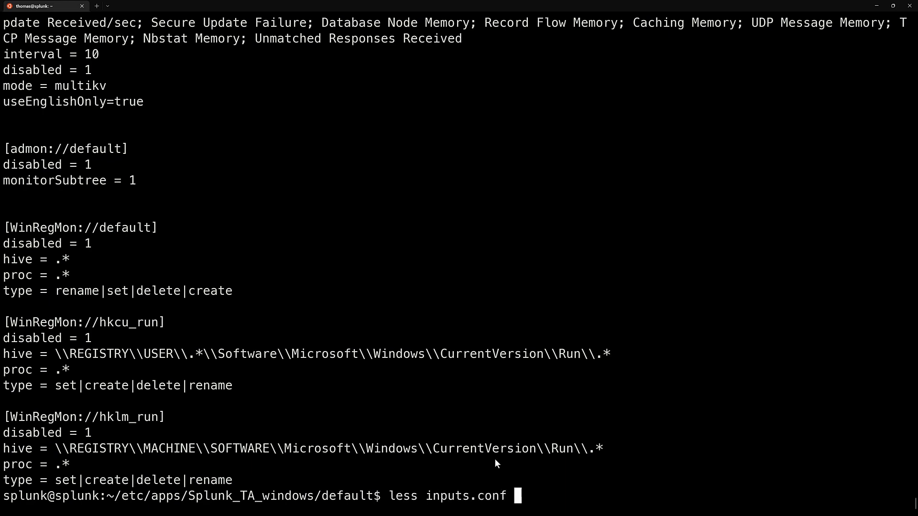
key(Return)
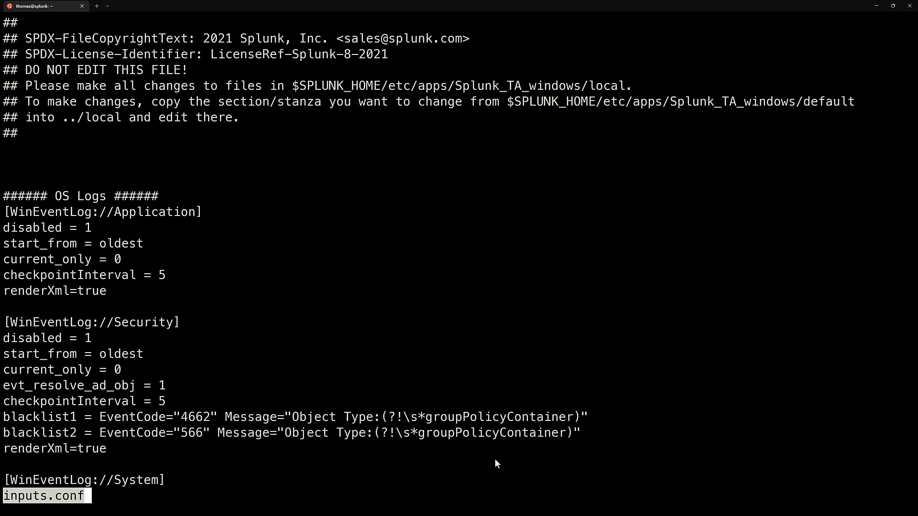
key(space)
key(space)
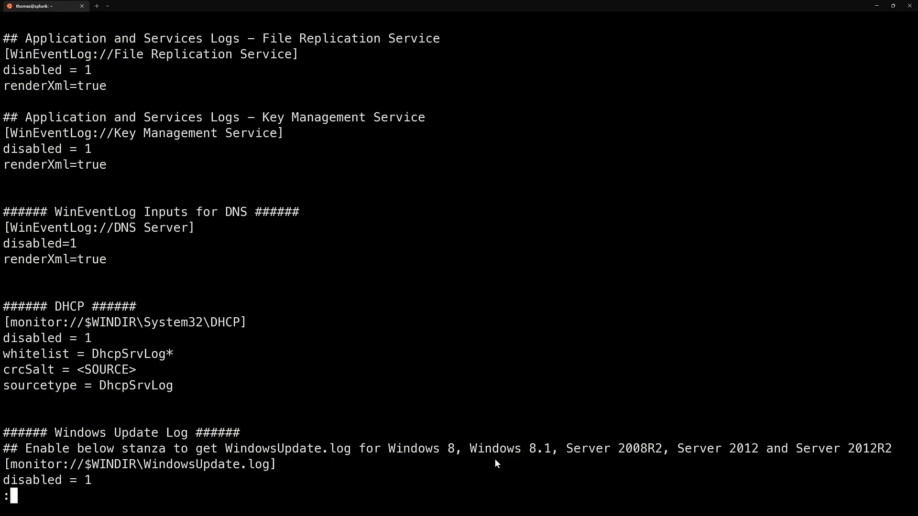
key(space)
key(space)
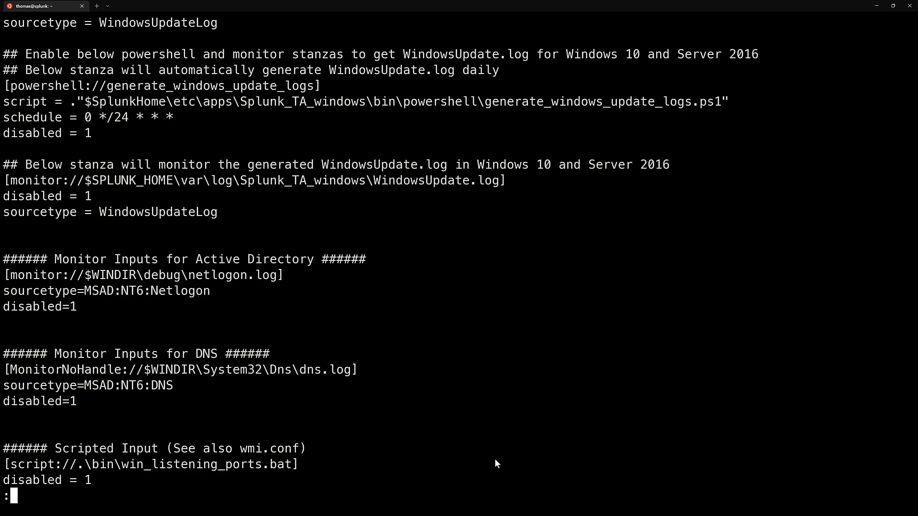
key(space)
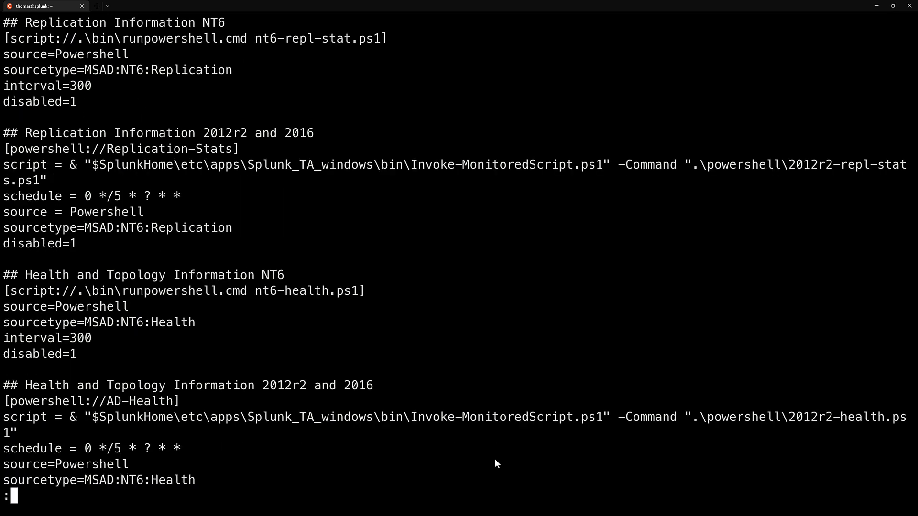
key(space)
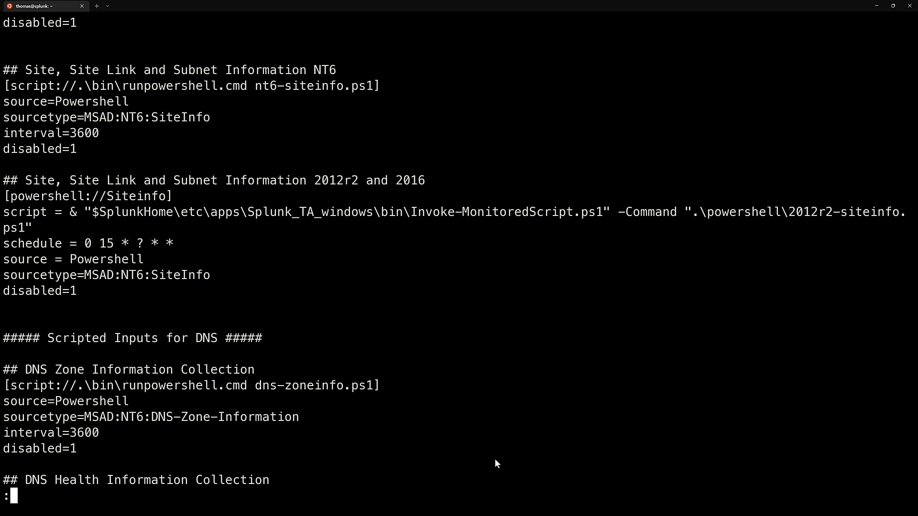
key(space)
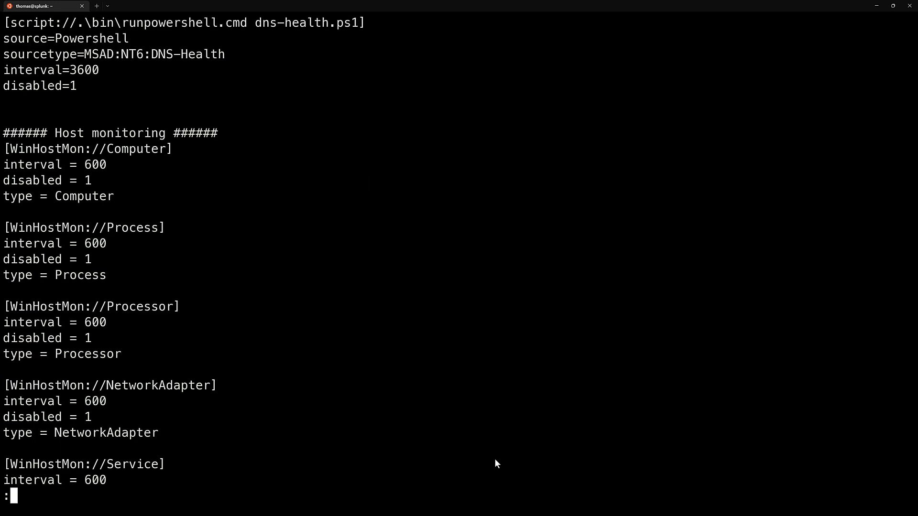
key(q)
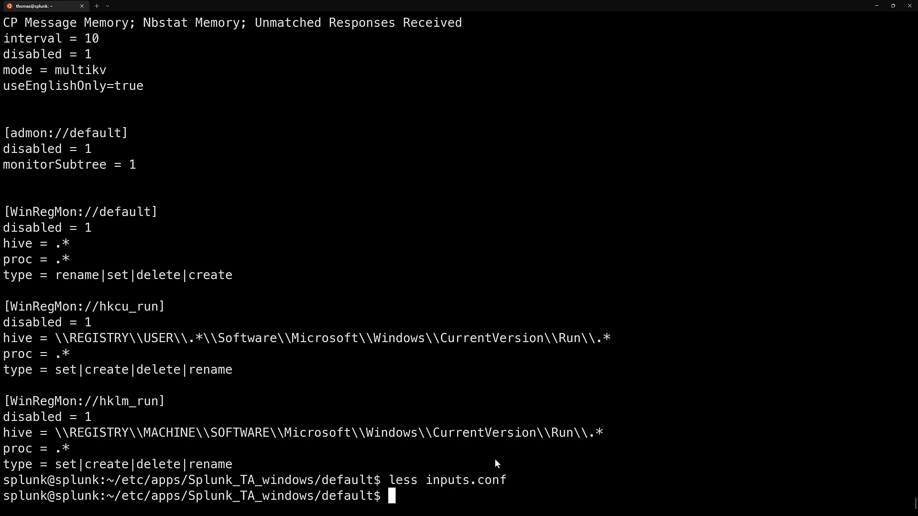
key(ctrl+l)
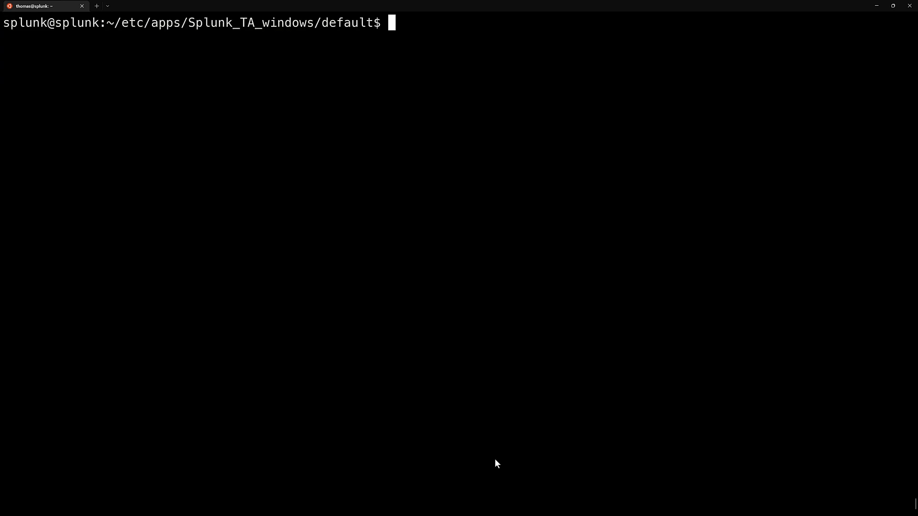